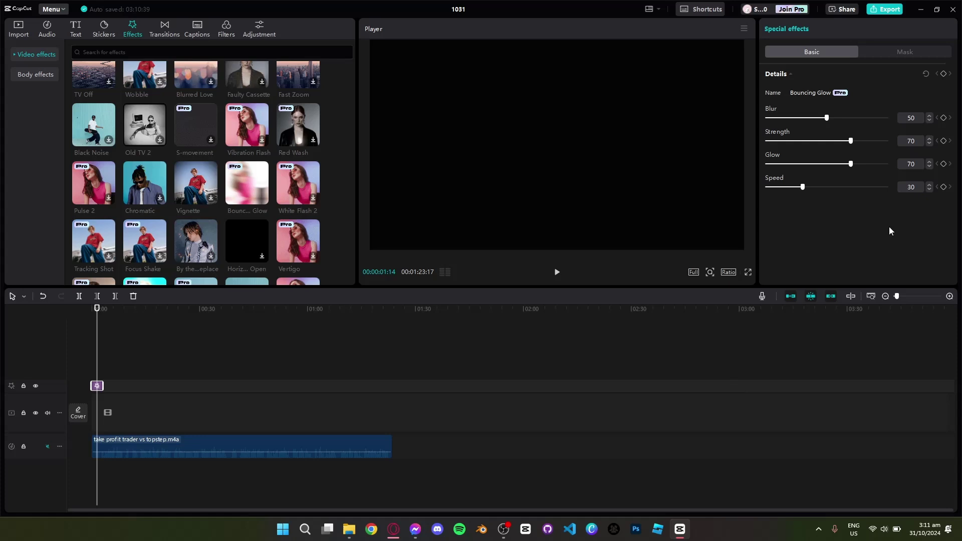
click(890, 10)
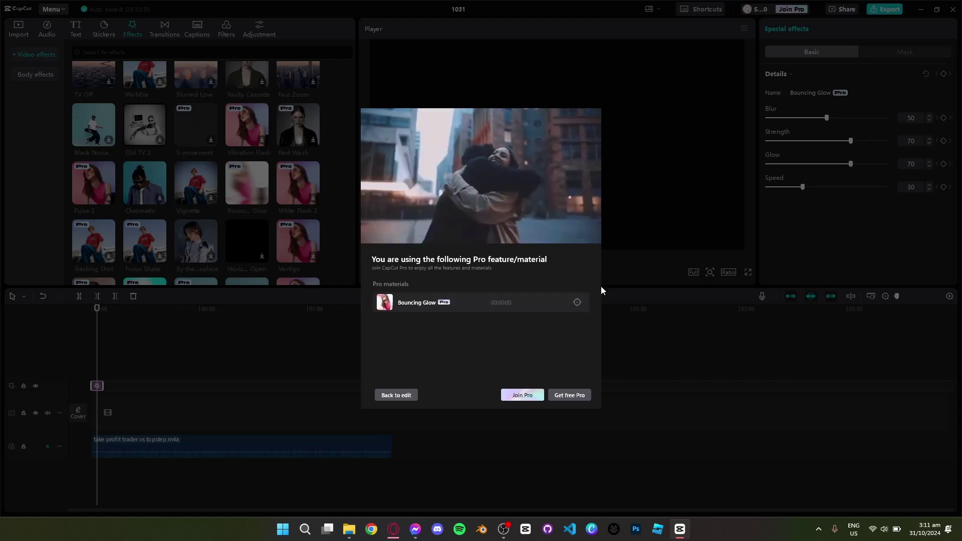
Step: Dismiss the Pro notice and delete the Bouncing Glow effect clip, leaving only the audio track
click(578, 303)
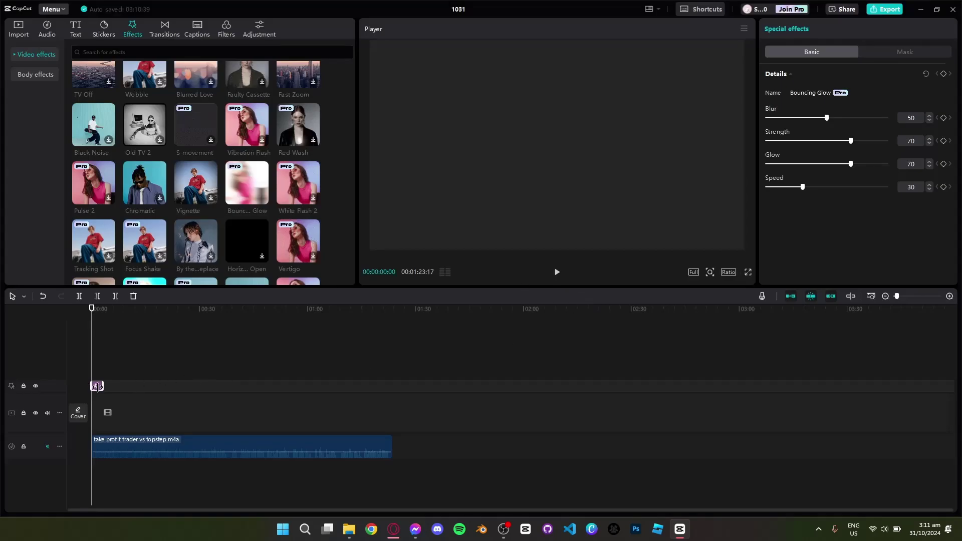
drag(103, 387, 133, 386)
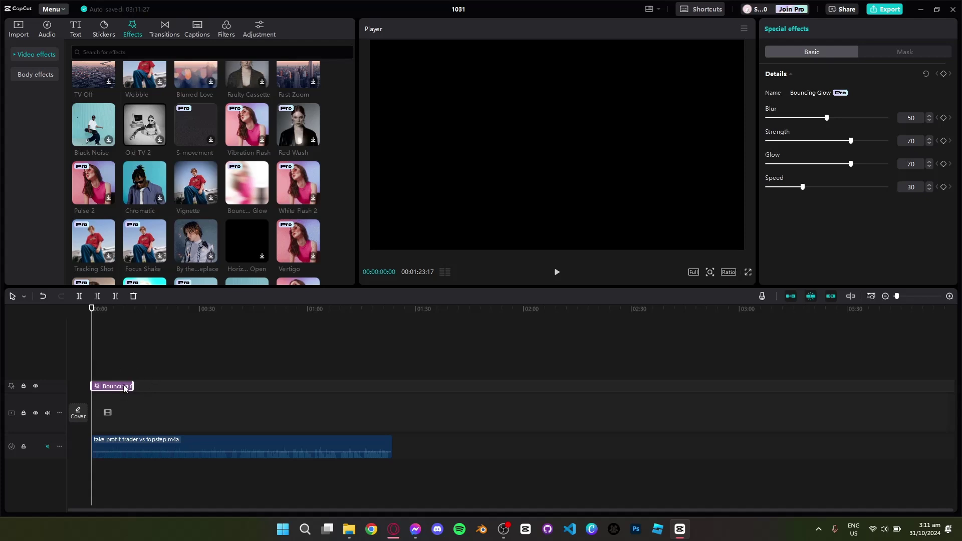
key(Delete)
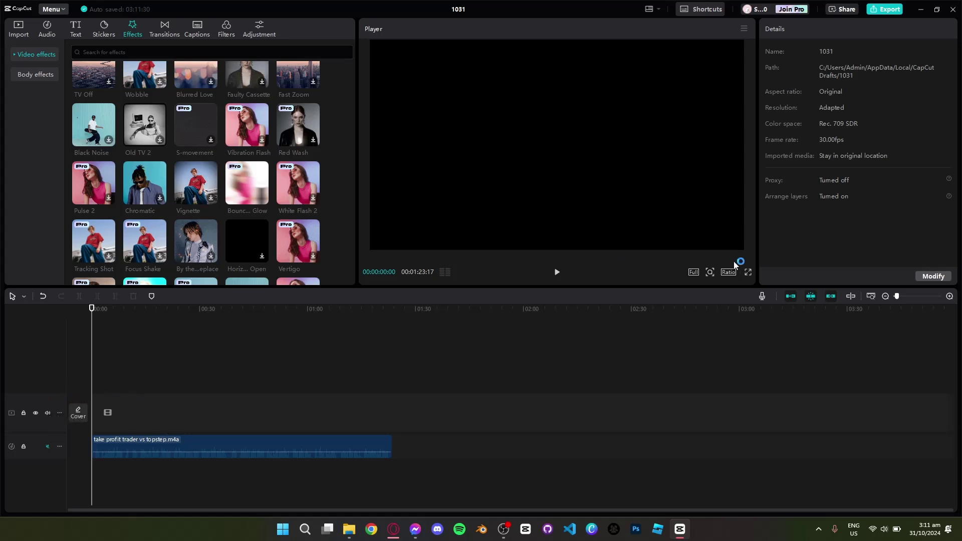
Step: Select the audio clip to show its volume and fade settings, then view and close the Pro subscription plans
click(189, 440)
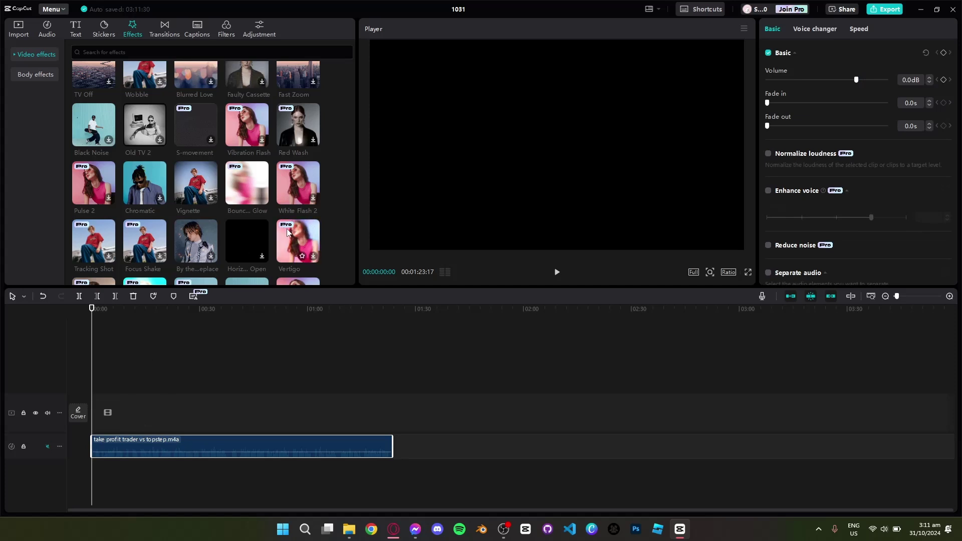
click(794, 10)
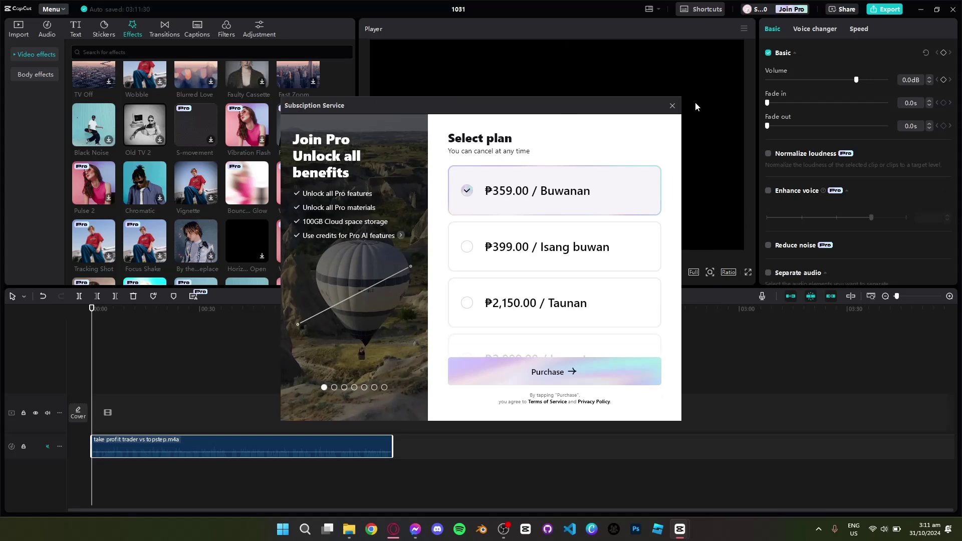
click(672, 105)
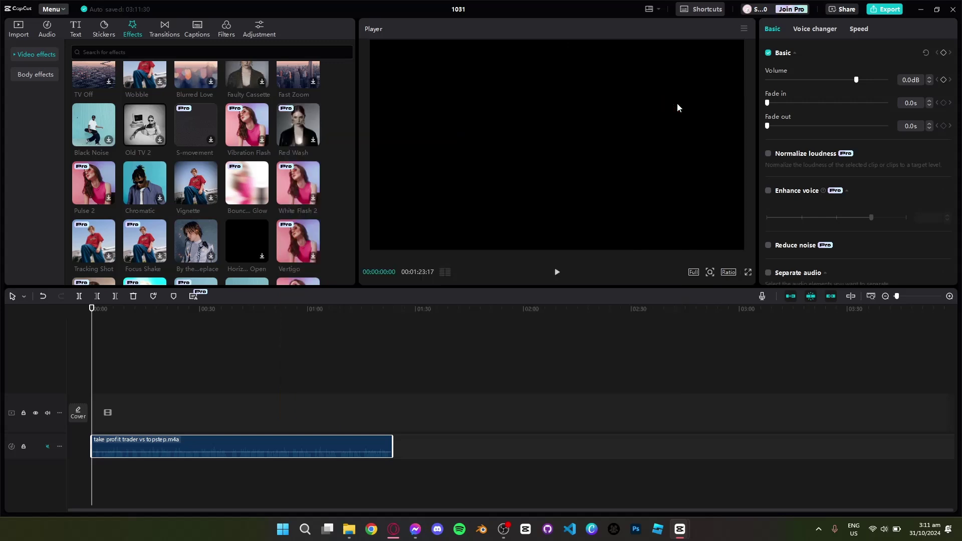
click(889, 10)
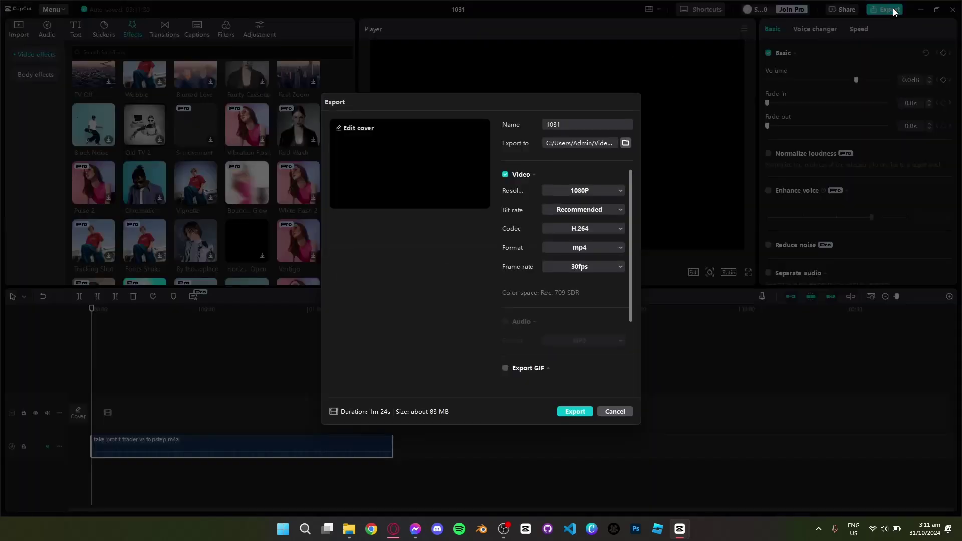